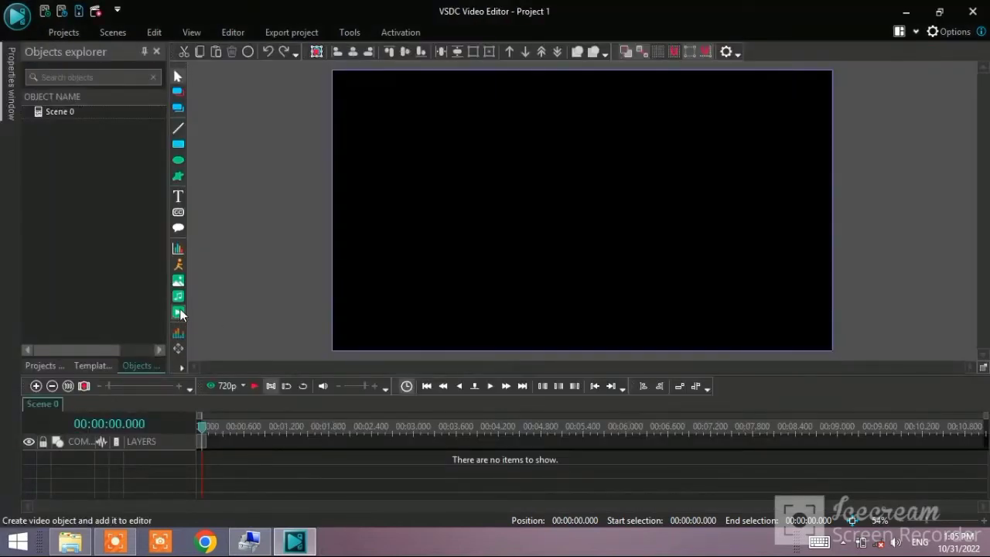
{"action": "left_click", "coordinate": [178, 312]}
{"action": "left_click", "coordinate": [325, 325]}
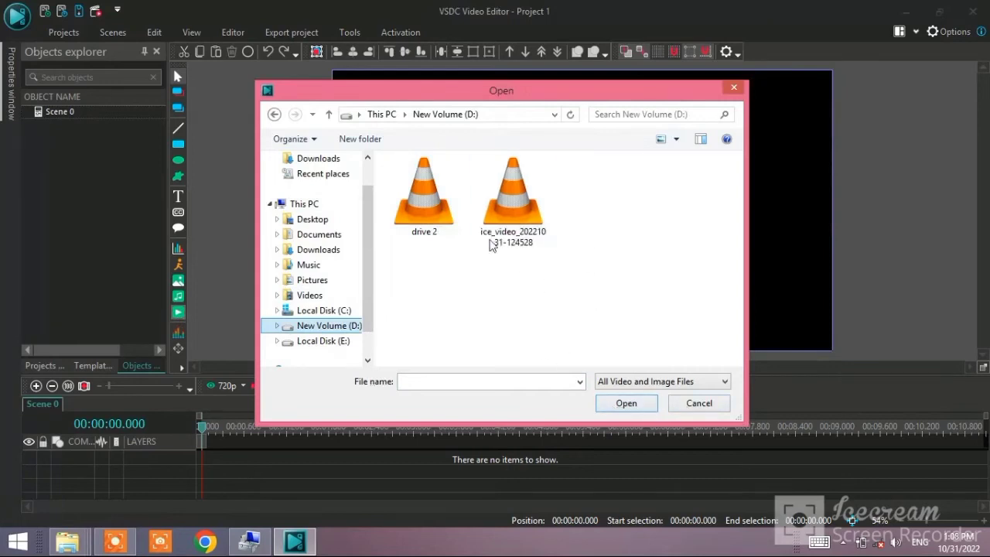
{"action": "left_click", "coordinate": [513, 190]}
{"action": "left_click", "coordinate": [645, 403]}
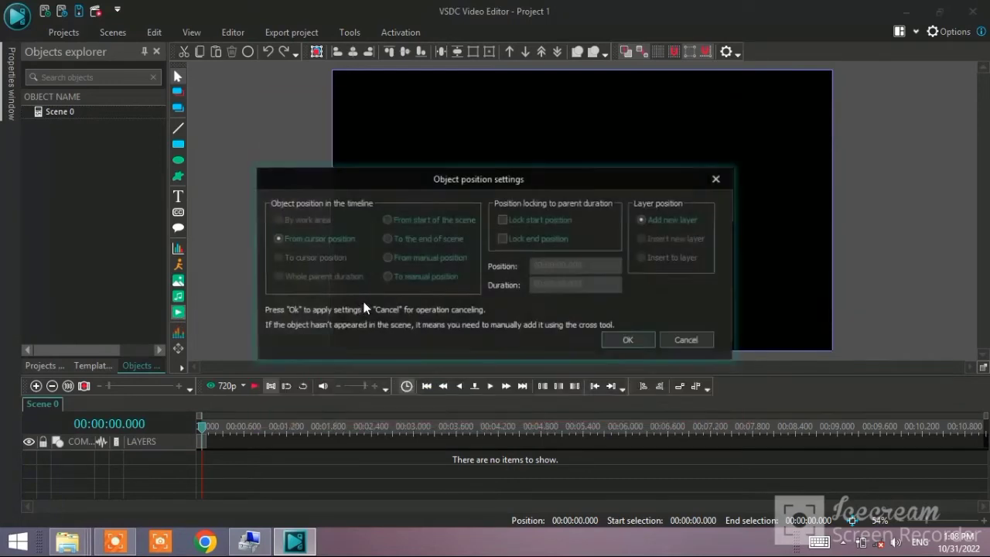
{"action": "left_click", "coordinate": [631, 340]}
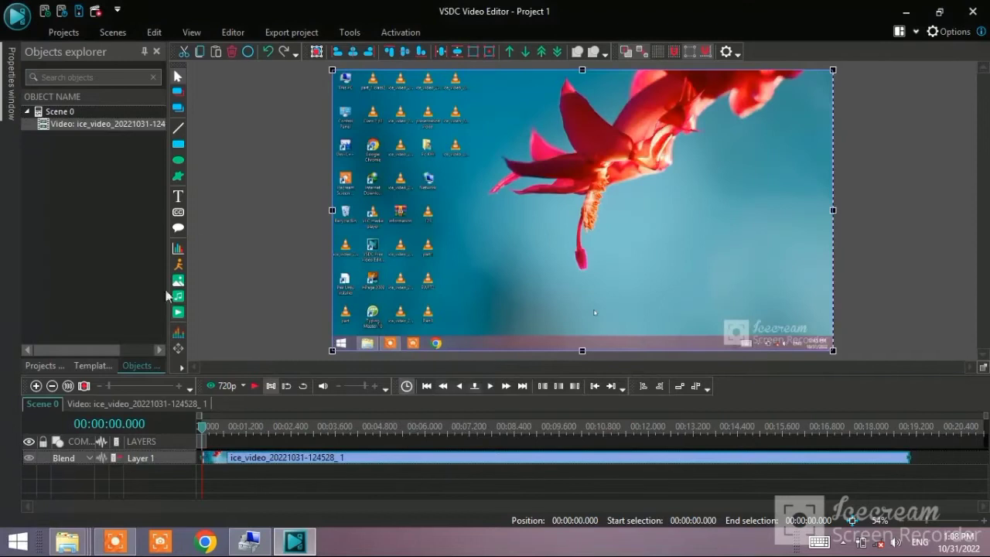
- Import the drive 2 video directly behind the first clip and return the playhead to the start of the timeline
{"action": "left_click", "coordinate": [178, 312]}
{"action": "left_click", "coordinate": [442, 189]}
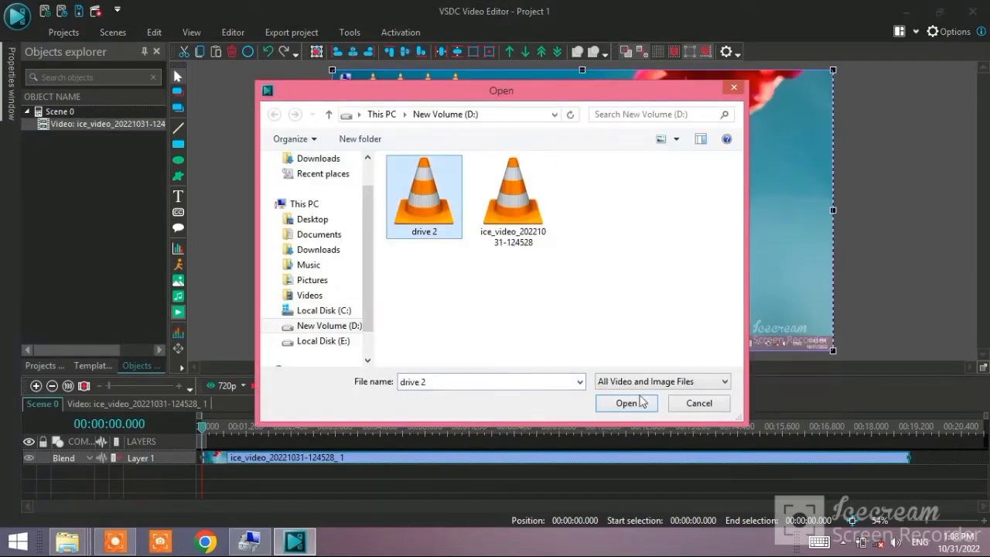
{"action": "left_click", "coordinate": [630, 404]}
{"action": "left_click", "coordinate": [630, 339]}
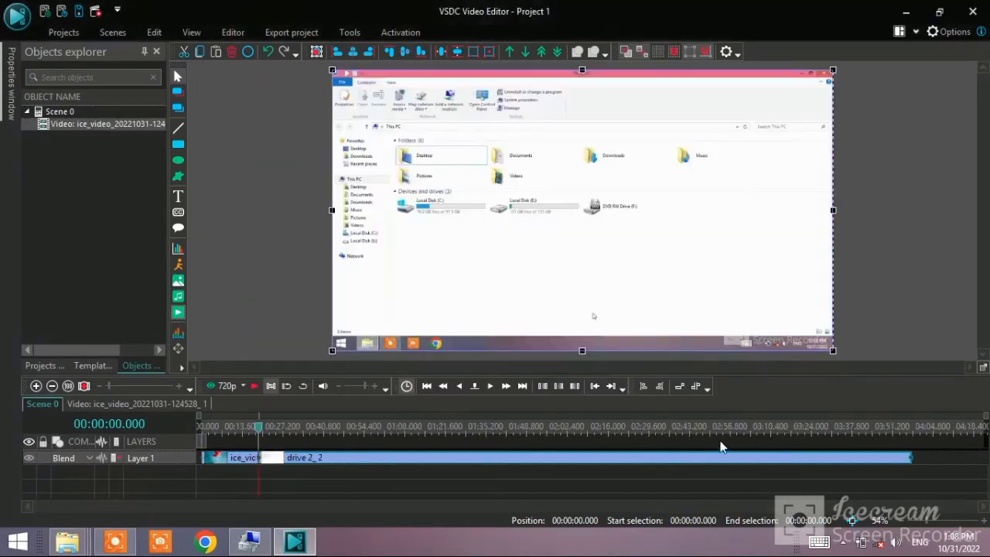
{"action": "left_click_drag", "start_coordinate": [259, 433], "coordinate": [201, 433]}
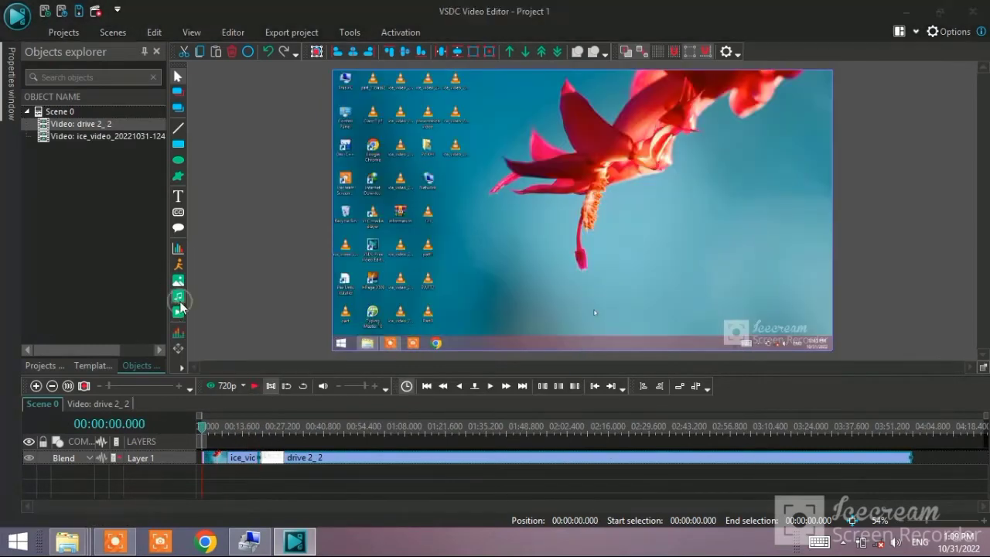
- Import the drive 1 audio, align it with the start of the first video on its own layer, and return the playhead to the start
{"action": "left_click", "coordinate": [178, 300]}
{"action": "left_click", "coordinate": [410, 180]}
{"action": "left_click", "coordinate": [620, 401]}
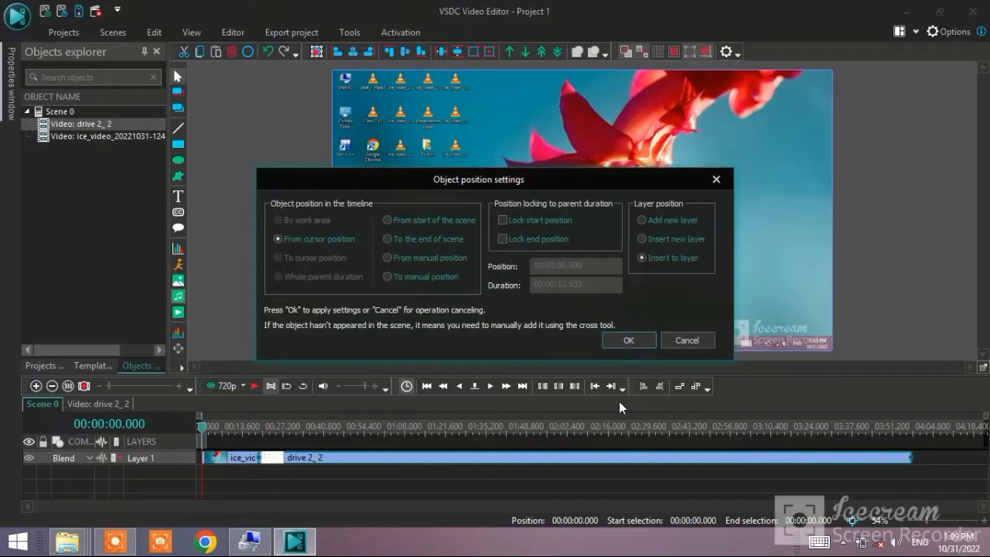
{"action": "left_click", "coordinate": [629, 339]}
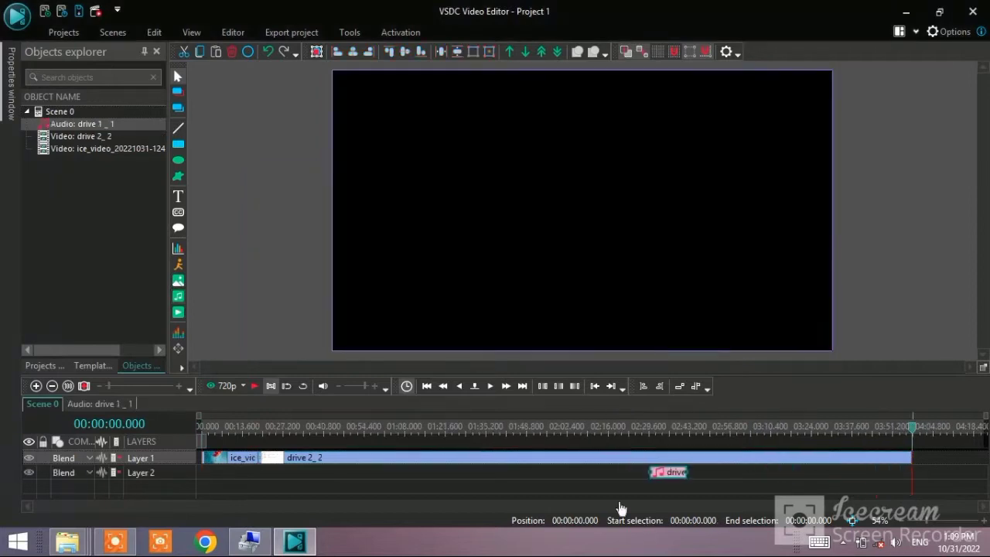
{"action": "left_click", "coordinate": [259, 473]}
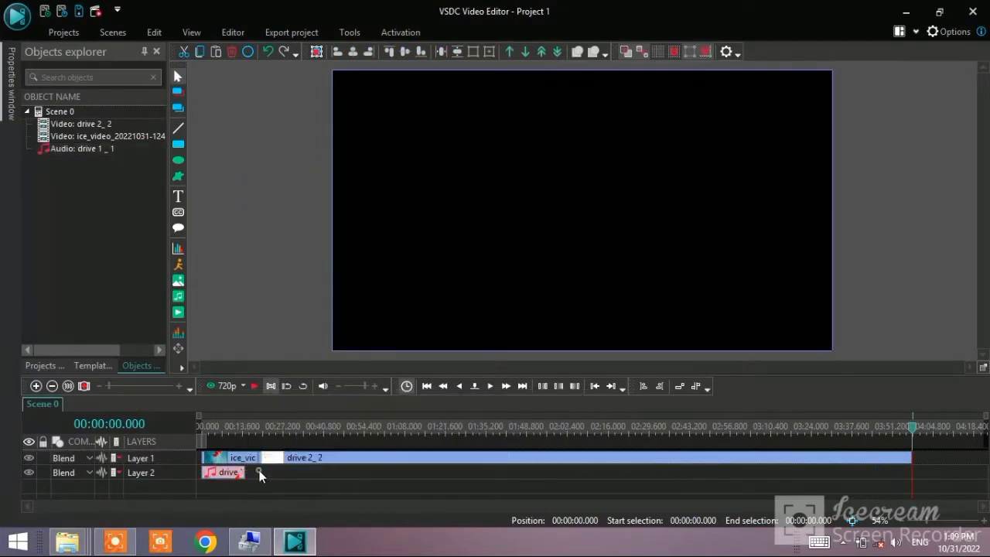
{"action": "left_click_drag", "start_coordinate": [911, 435], "coordinate": [203, 429]}
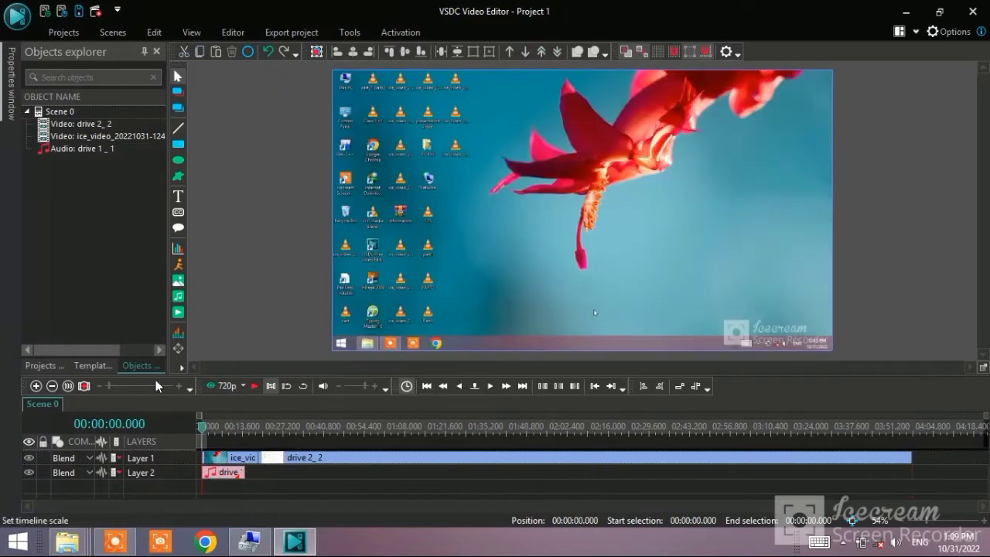
- Import the drive 2 audio behind the drive 1 audio and shift the drive 2 video and audio later to leave a gap after the first clips
{"action": "left_click", "coordinate": [179, 306]}
{"action": "left_click", "coordinate": [415, 196]}
{"action": "left_click", "coordinate": [626, 342]}
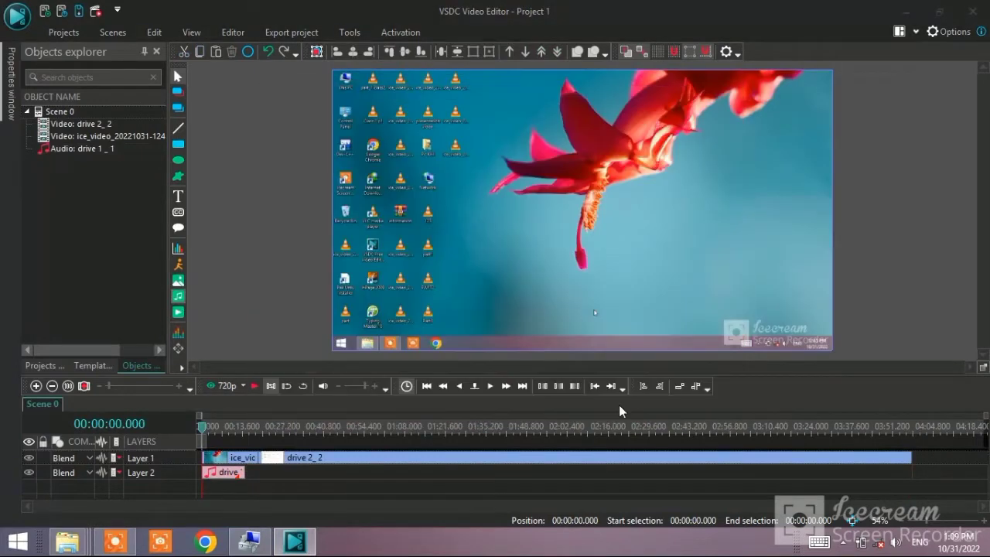
{"action": "left_click", "coordinate": [626, 341]}
{"action": "left_click_drag", "start_coordinate": [386, 459], "coordinate": [422, 473]}
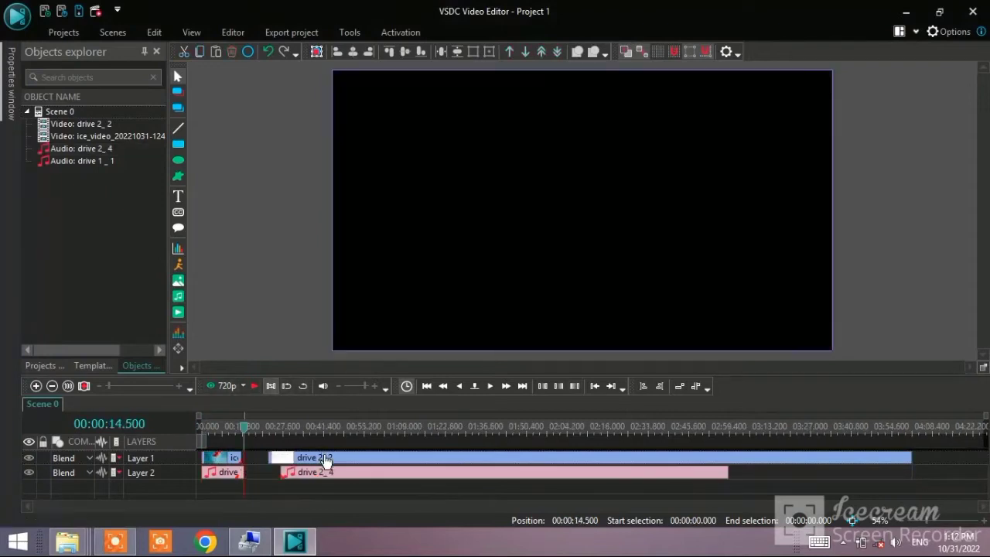
{"action": "left_click_drag", "start_coordinate": [325, 461], "coordinate": [360, 473]}
- Import the Channel Intro video from the Yotube channel folder on drive E: into the project
{"action": "left_click", "coordinate": [178, 314]}
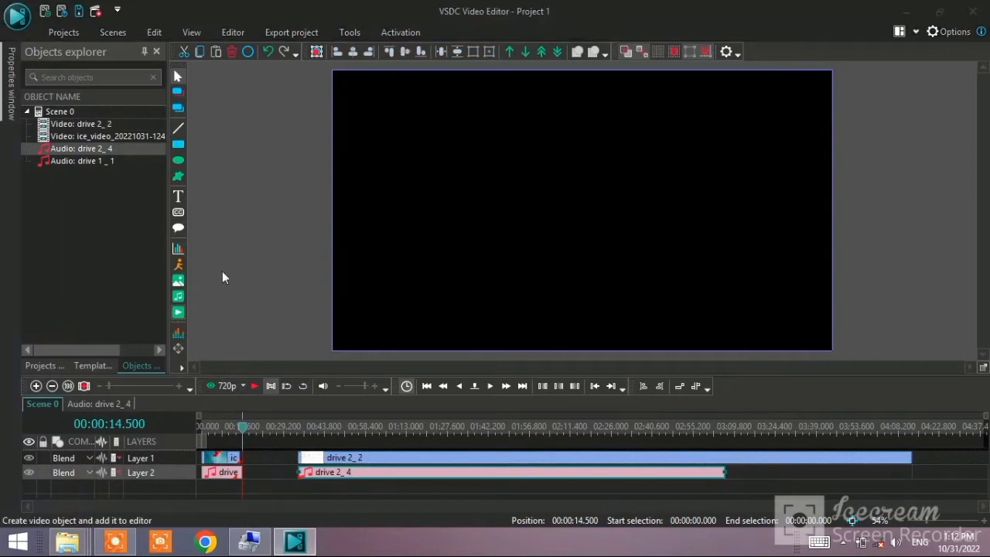
{"action": "left_click", "coordinate": [323, 340]}
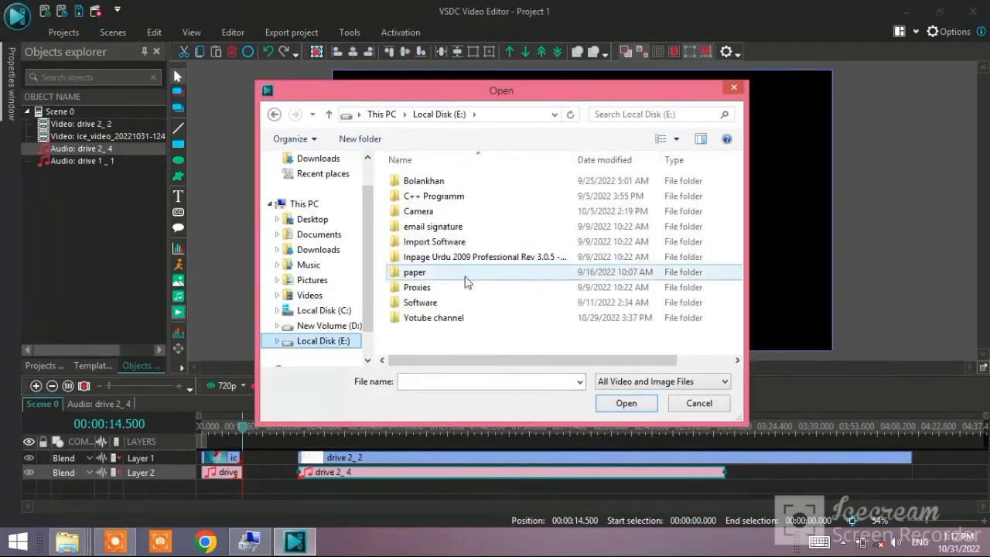
{"action": "double_click", "coordinate": [433, 317]}
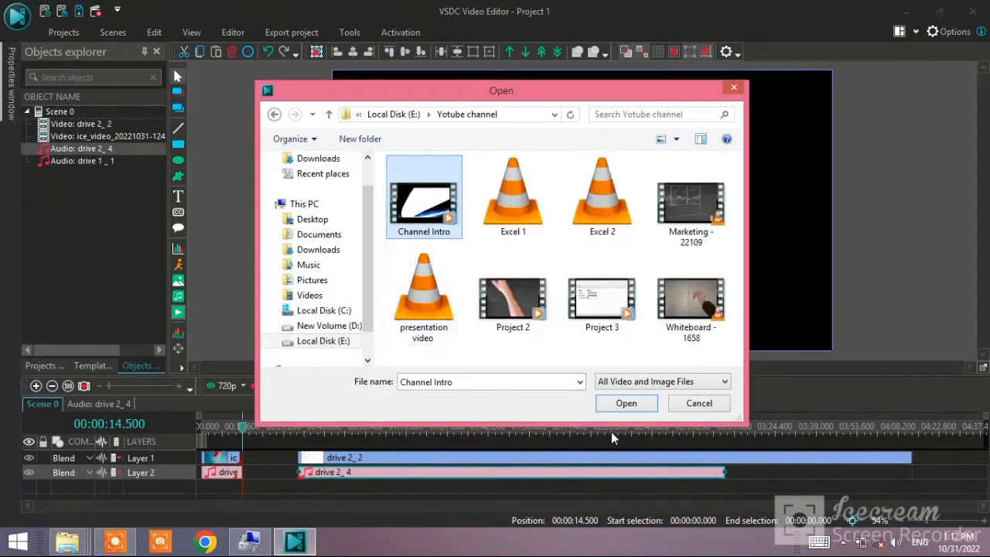
{"action": "left_click", "coordinate": [624, 401]}
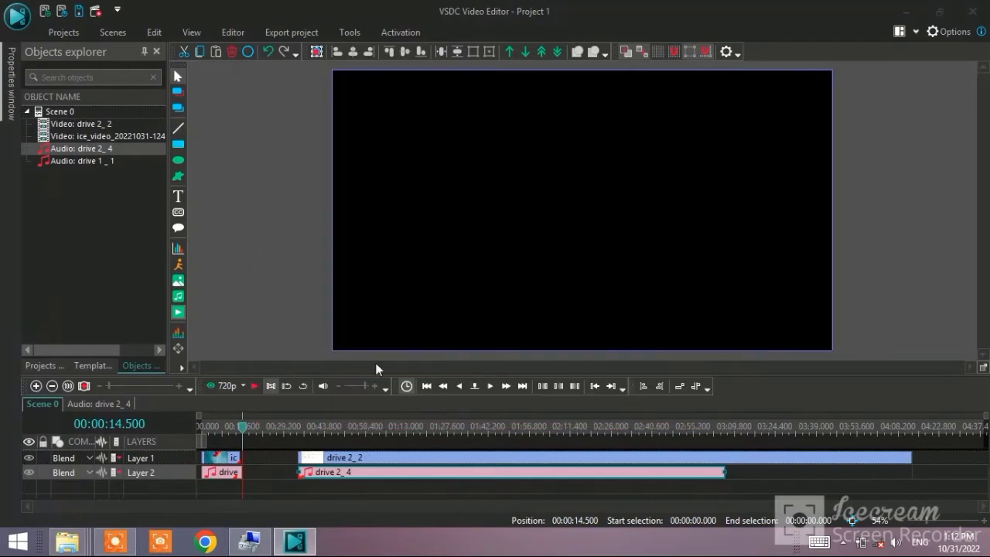
{"action": "left_click", "coordinate": [630, 341]}
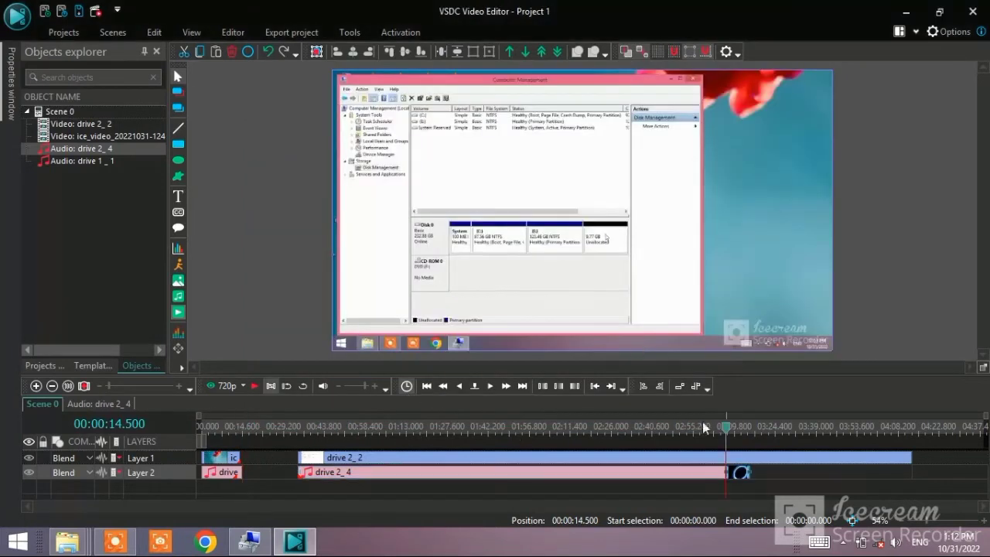
- Fit the Channel Intro clip between the two videos with the drive 2 clips directly behind it, and play back the transition
{"action": "left_click_drag", "start_coordinate": [307, 457], "coordinate": [256, 459]}
{"action": "left_click_drag", "start_coordinate": [405, 457], "coordinate": [319, 473]}
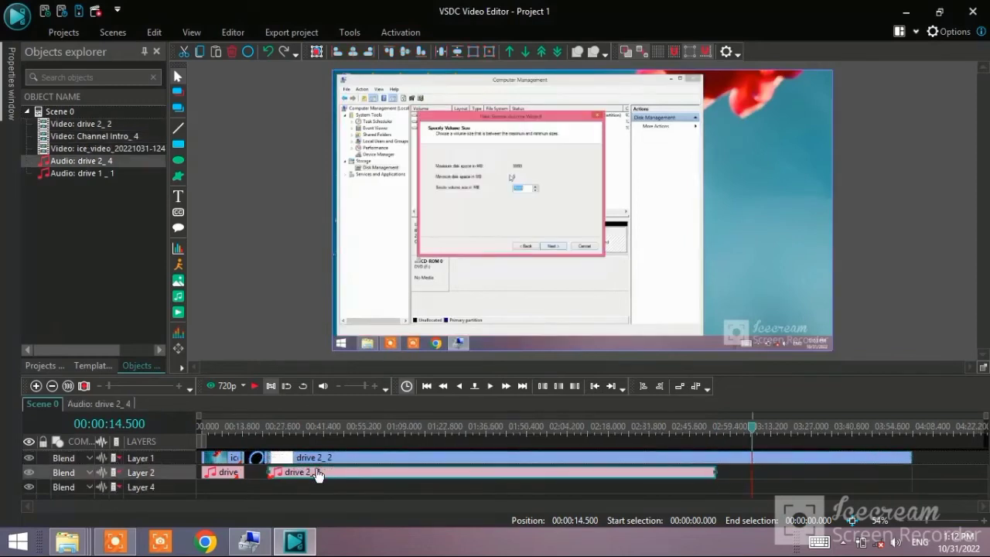
{"action": "left_click_drag", "start_coordinate": [748, 426], "coordinate": [232, 461]}
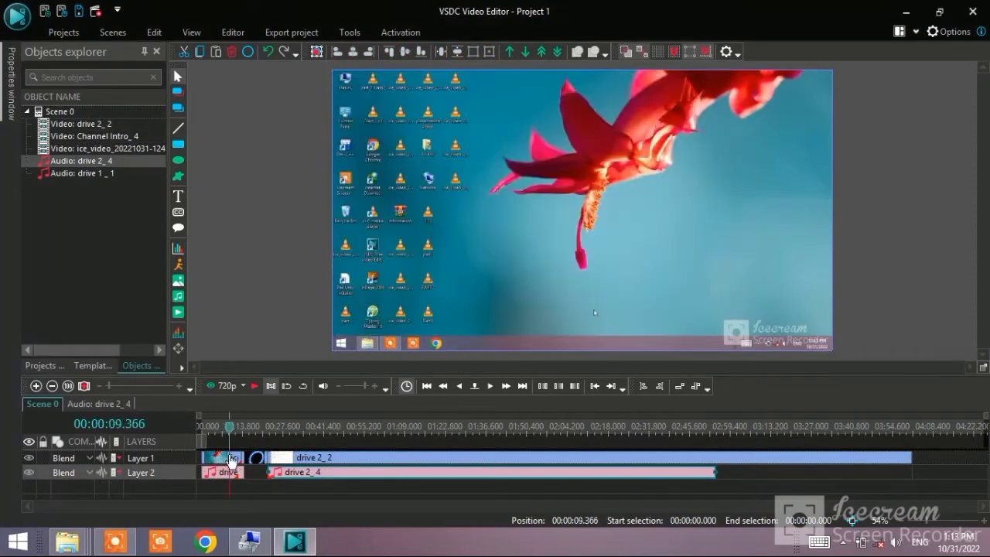
{"action": "key", "text": "space"}
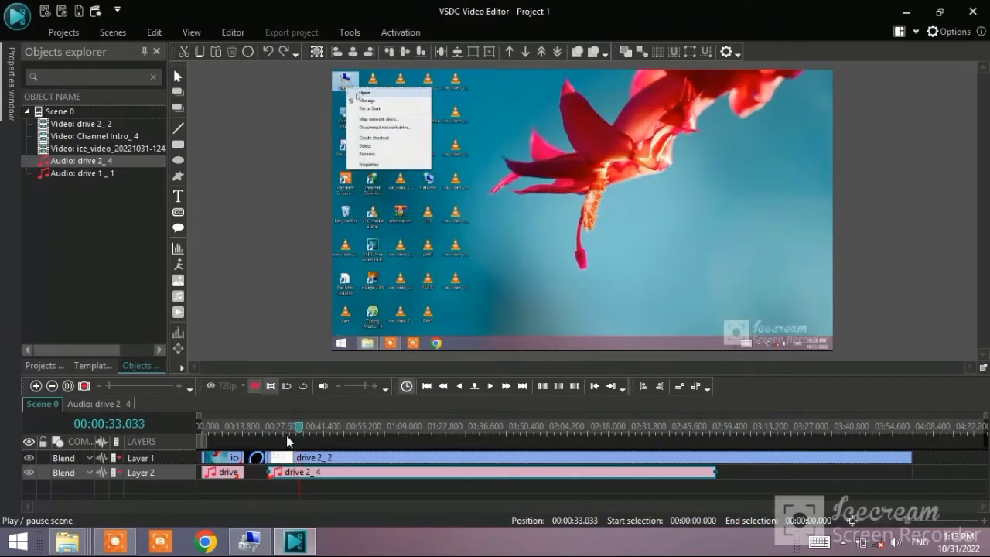
- Import the Read All Over music track and place it on a layer below the voice audio, starting at the beginning of the timeline
{"action": "left_click", "coordinate": [178, 297]}
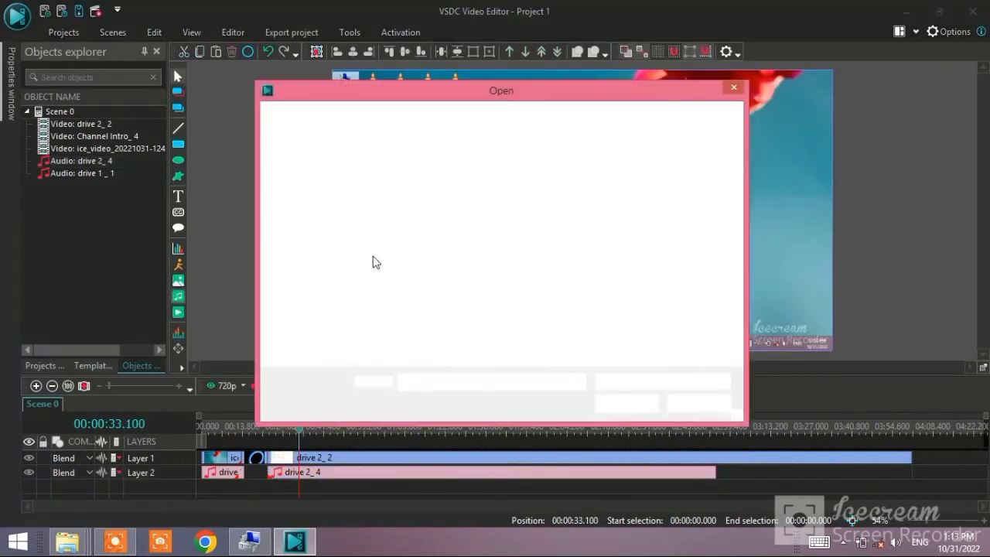
{"action": "left_click", "coordinate": [437, 211]}
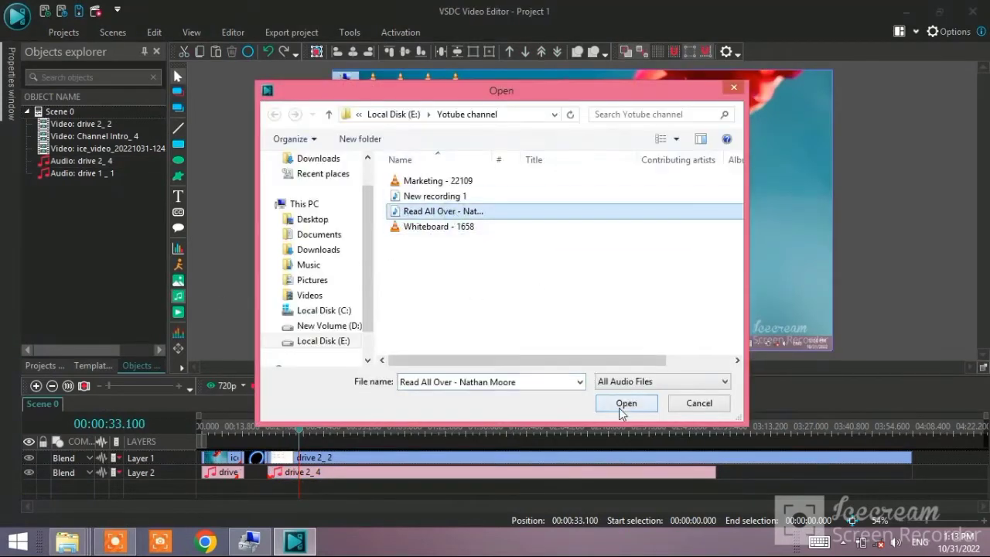
{"action": "left_click", "coordinate": [626, 403]}
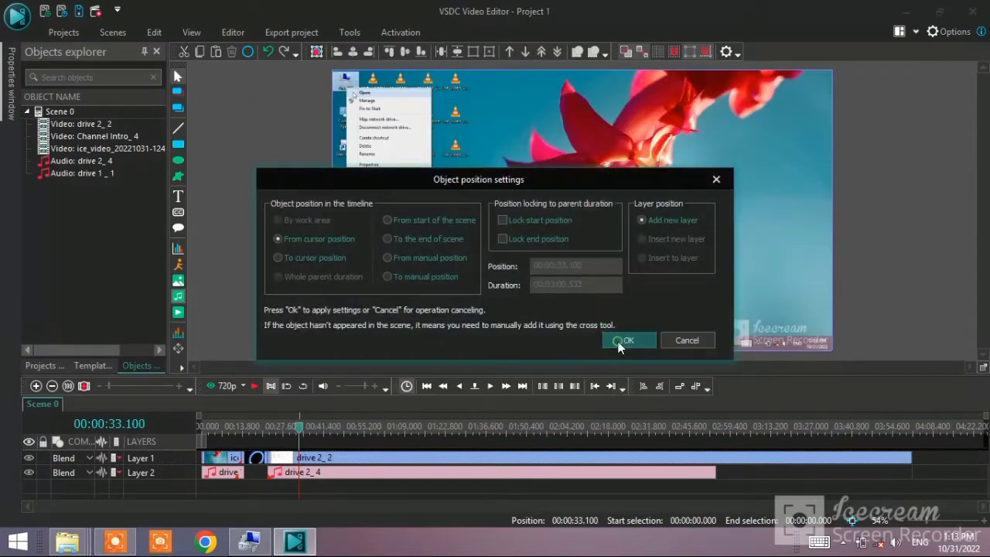
{"action": "left_click", "coordinate": [623, 340]}
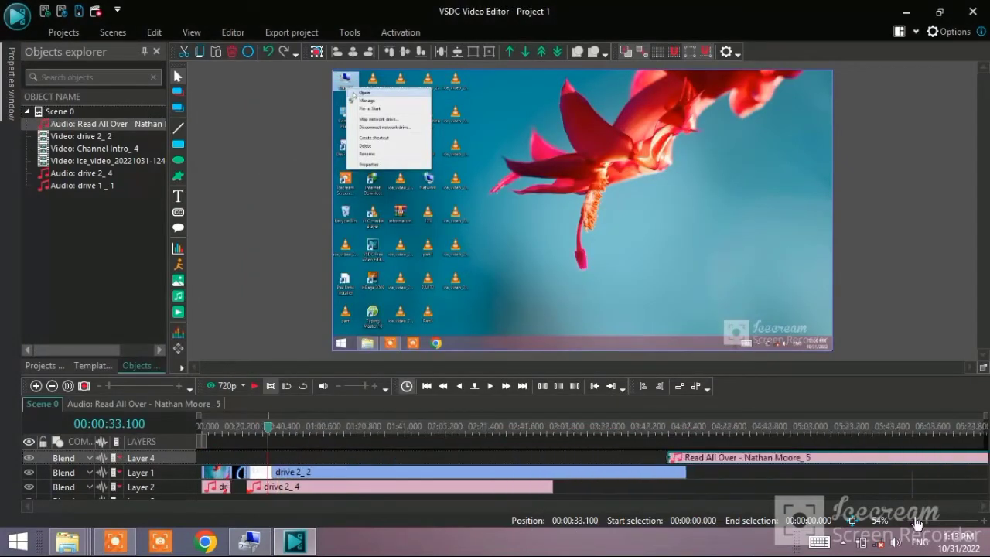
{"action": "left_click_drag", "start_coordinate": [804, 461], "coordinate": [221, 496]}
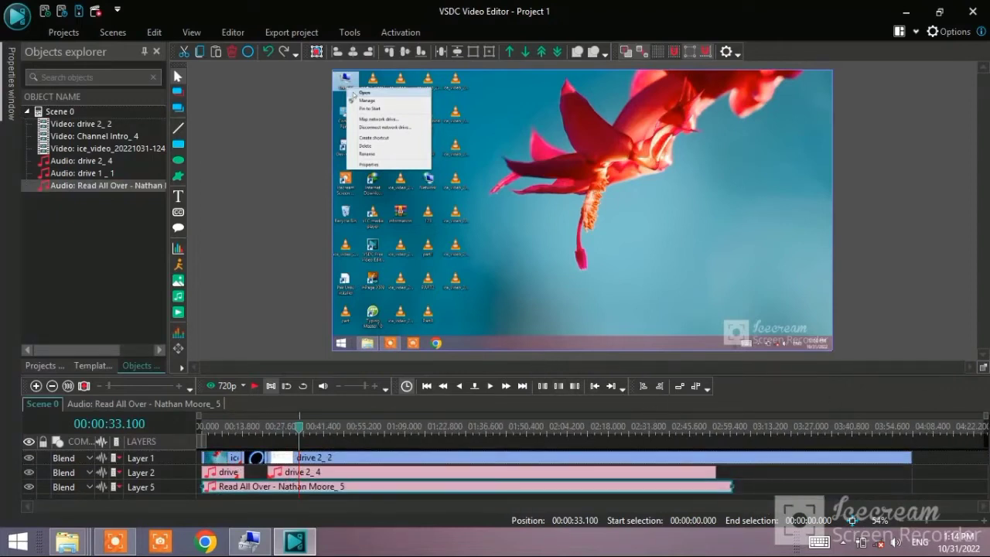
- Split the Read All Over music at 00:00:14.500, where the Channel Intro clip begins
{"action": "left_click_drag", "start_coordinate": [300, 427], "coordinate": [245, 434]}
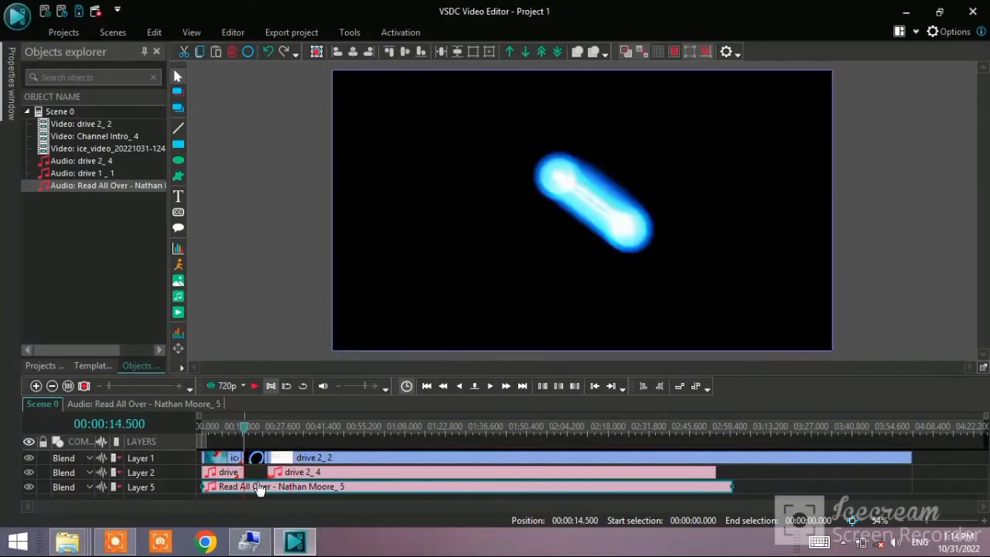
{"action": "left_click", "coordinate": [232, 32]}
{"action": "left_click", "coordinate": [232, 77]}
- Split the music again at 00:00:23.100, at the end of the Channel Intro, and delete the section under the intro
{"action": "left_click_drag", "start_coordinate": [244, 431], "coordinate": [268, 430]}
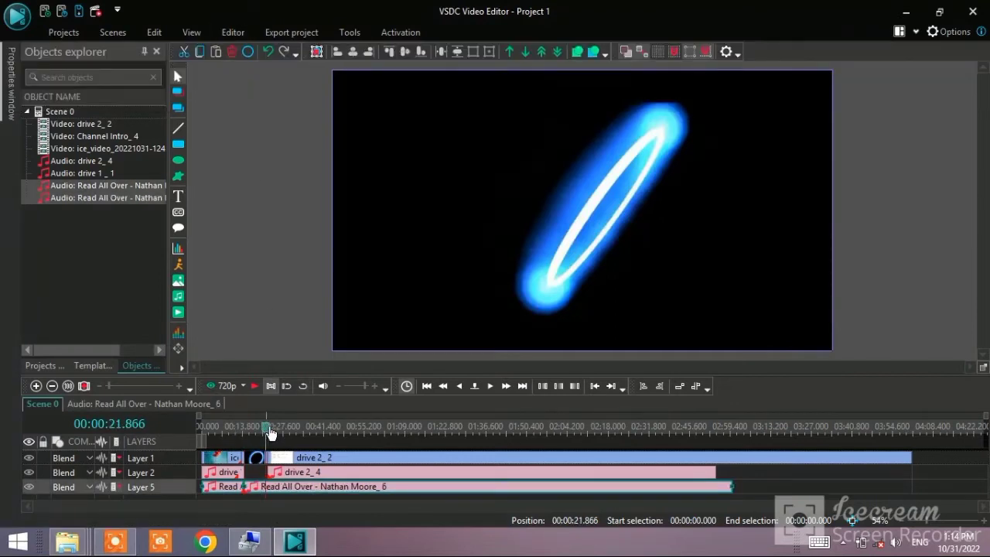
{"action": "left_click_drag", "start_coordinate": [266, 427], "coordinate": [270, 428]}
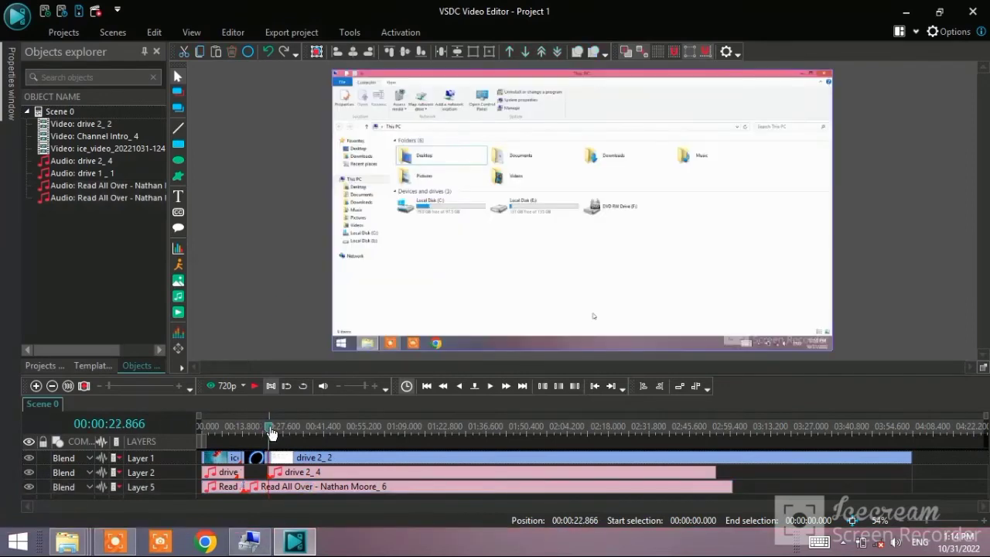
{"action": "left_click", "coordinate": [259, 493]}
{"action": "left_click", "coordinate": [233, 32]}
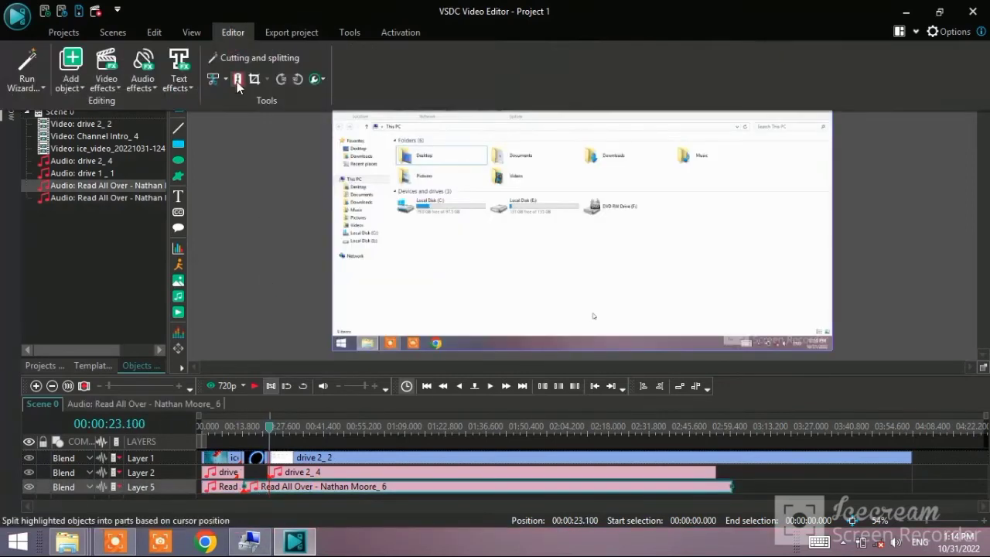
{"action": "left_click", "coordinate": [230, 79]}
{"action": "left_click", "coordinate": [258, 487]}
{"action": "key", "text": "Delete"}
- Play the project from the start and set the drive 1 audio's volume to 10 dB
{"action": "left_click", "coordinate": [271, 386]}
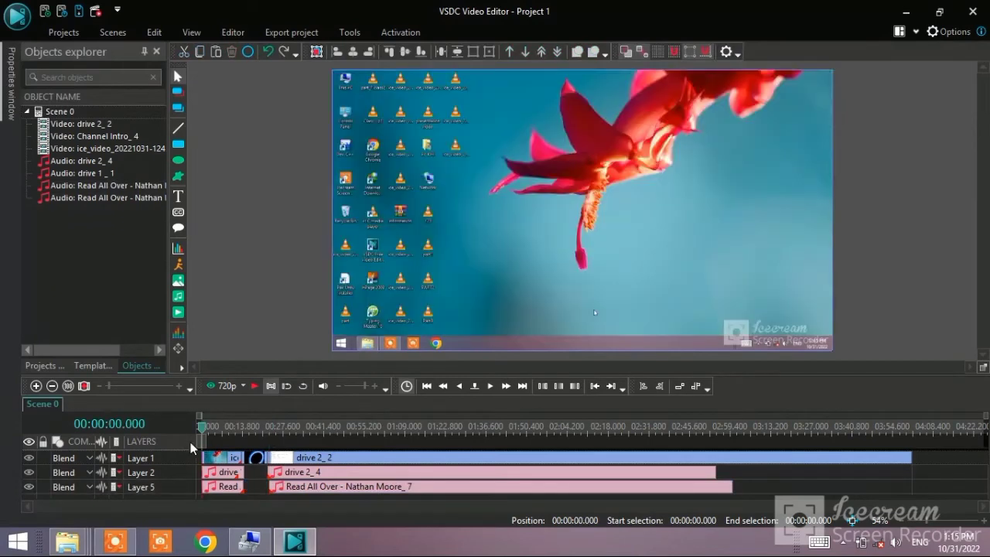
{"action": "left_click", "coordinate": [254, 386]}
{"action": "left_click", "coordinate": [229, 472]}
{"action": "right_click", "coordinate": [228, 472]}
{"action": "left_click", "coordinate": [262, 443]}
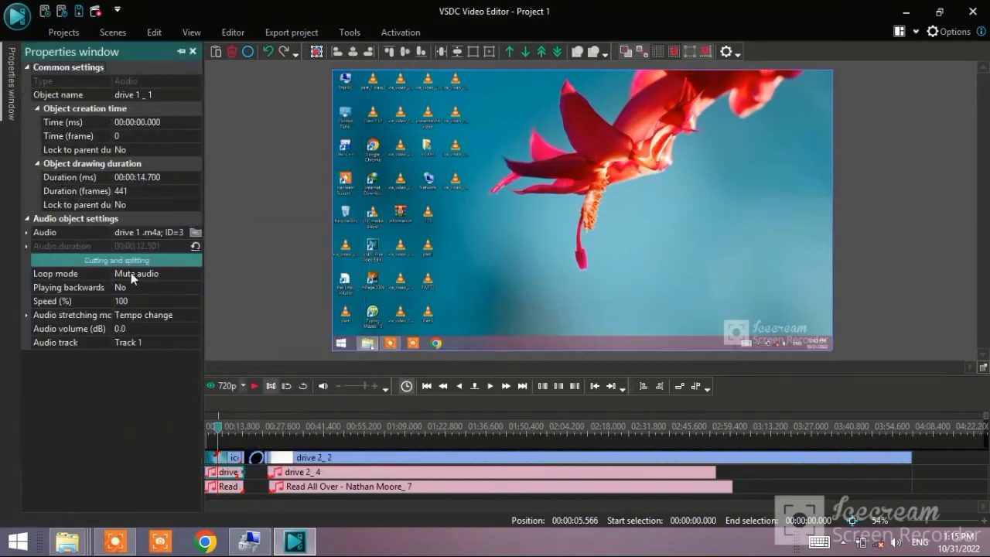
{"action": "left_click", "coordinate": [90, 331]}
{"action": "left_click", "coordinate": [193, 328]}
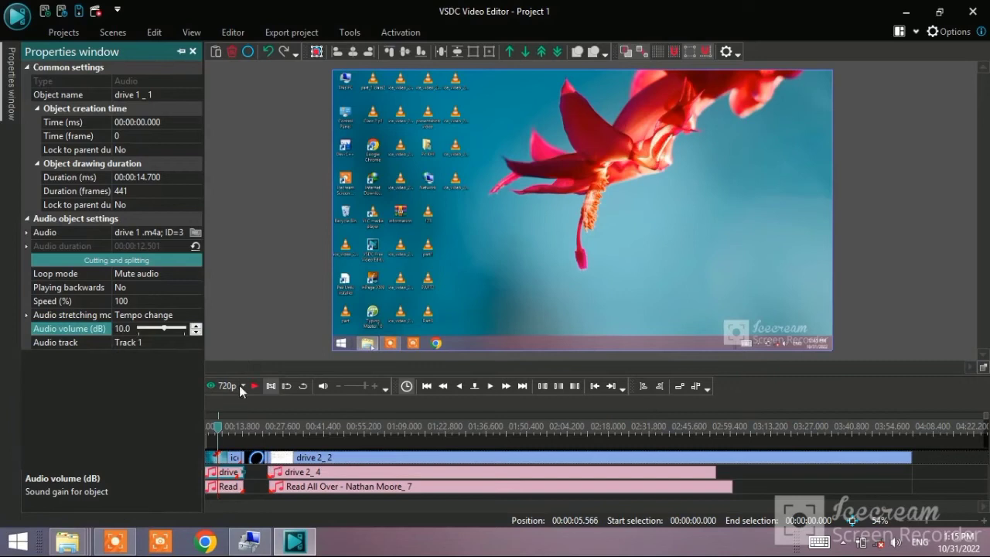
- Raise the drive 2 audio's volume to 9 dB in its properties
{"action": "left_click", "coordinate": [309, 487]}
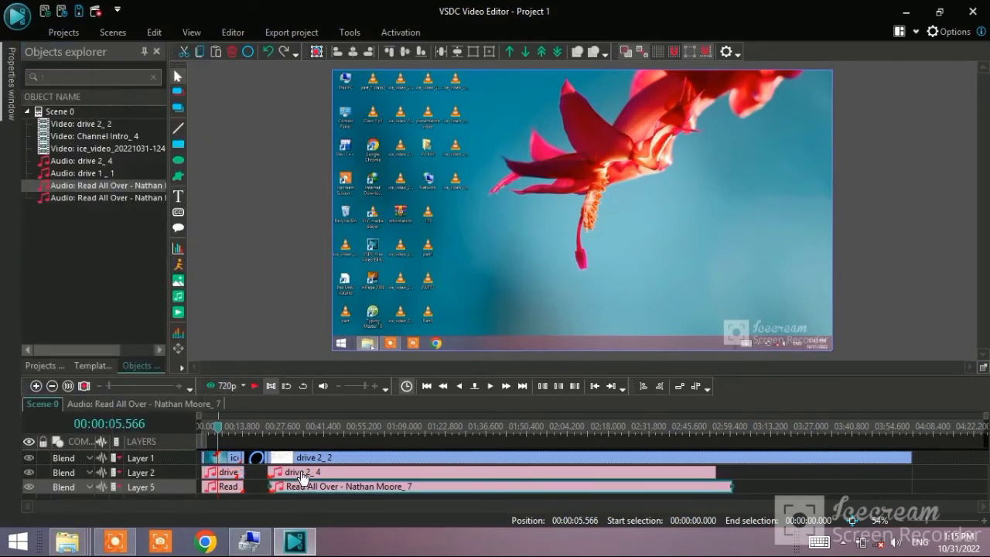
{"action": "left_click", "coordinate": [294, 472]}
{"action": "right_click", "coordinate": [294, 473]}
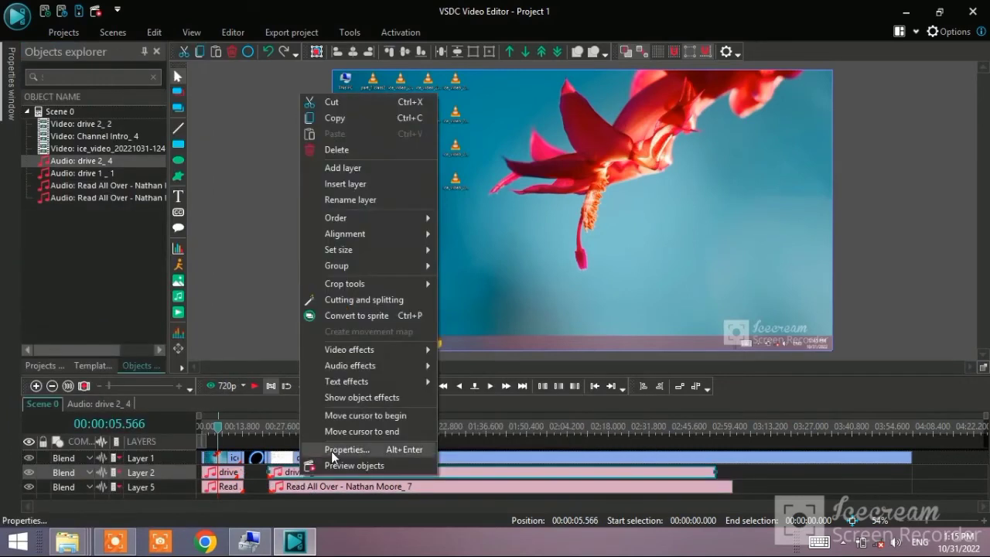
{"action": "left_click", "coordinate": [331, 451]}
{"action": "left_click", "coordinate": [193, 326]}
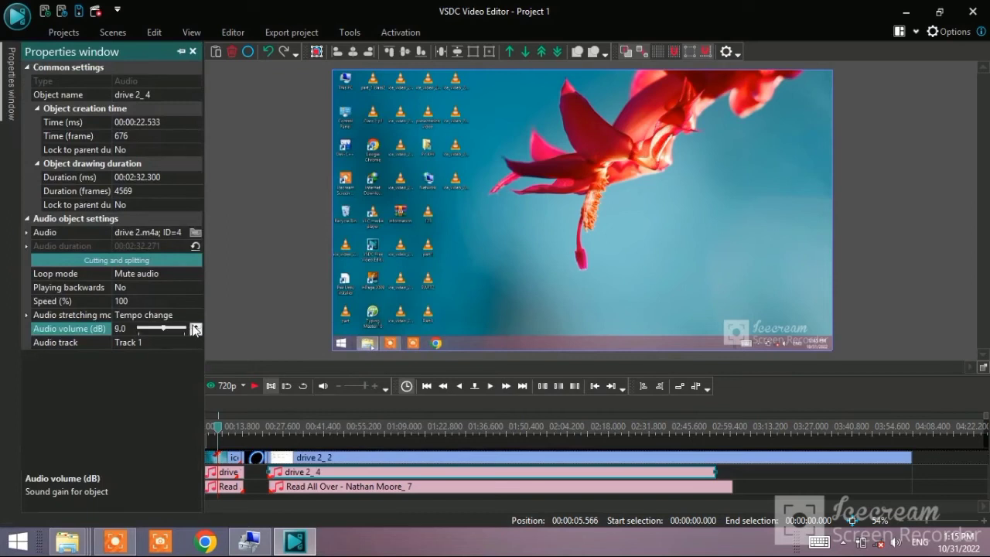
- Lower the audio volume of both Read All Over music sections, before and after the Channel Intro
{"action": "left_click", "coordinate": [223, 487]}
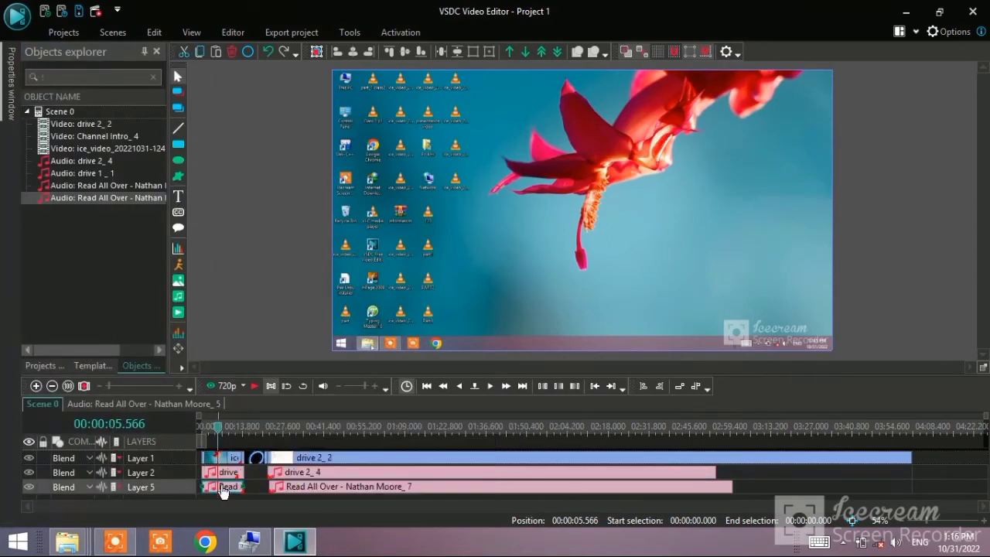
{"action": "right_click", "coordinate": [222, 488]}
{"action": "left_click", "coordinate": [268, 453]}
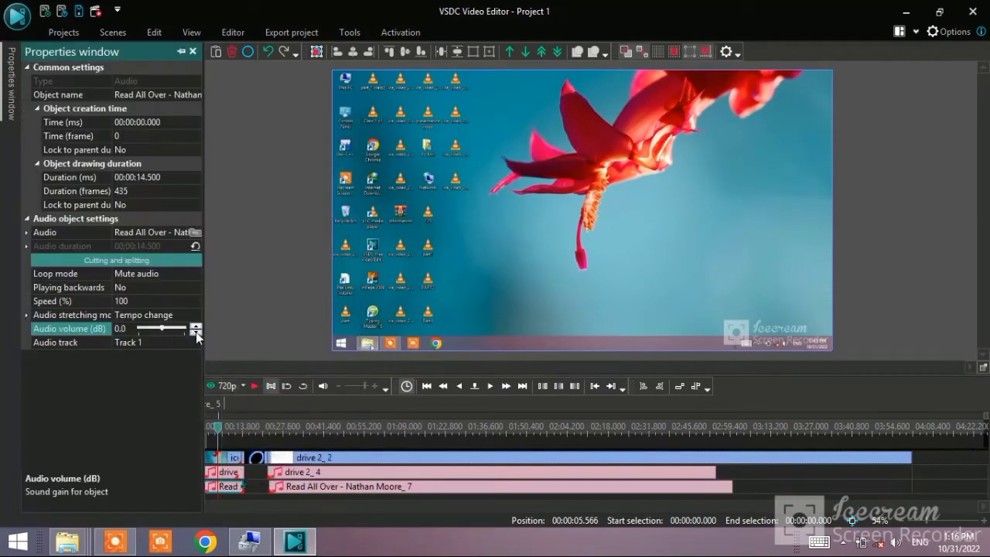
{"action": "left_click", "coordinate": [196, 331]}
{"action": "left_click", "coordinate": [307, 487]}
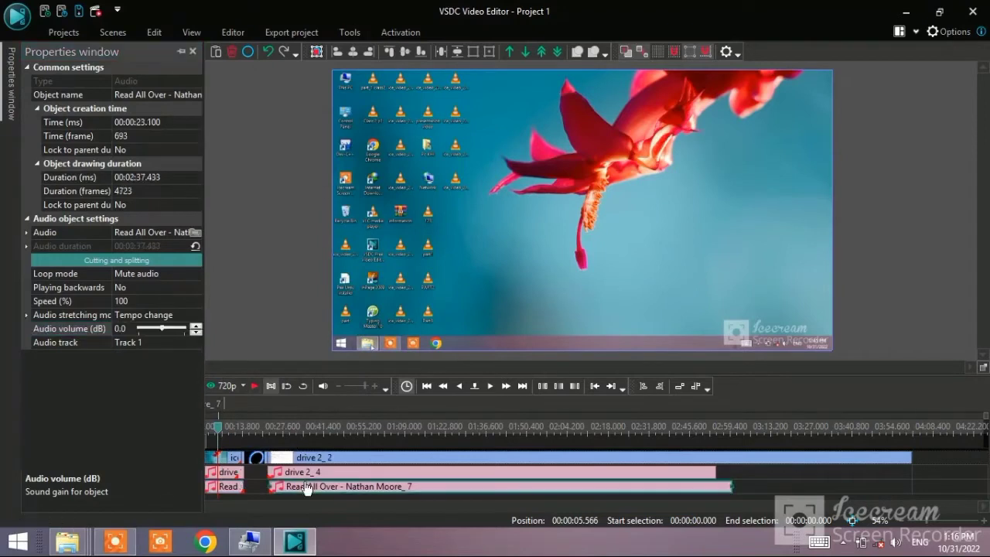
{"action": "left_click", "coordinate": [193, 333]}
- Play the project from the start into the Channel Intro to check the audio balance
{"action": "left_click", "coordinate": [201, 429]}
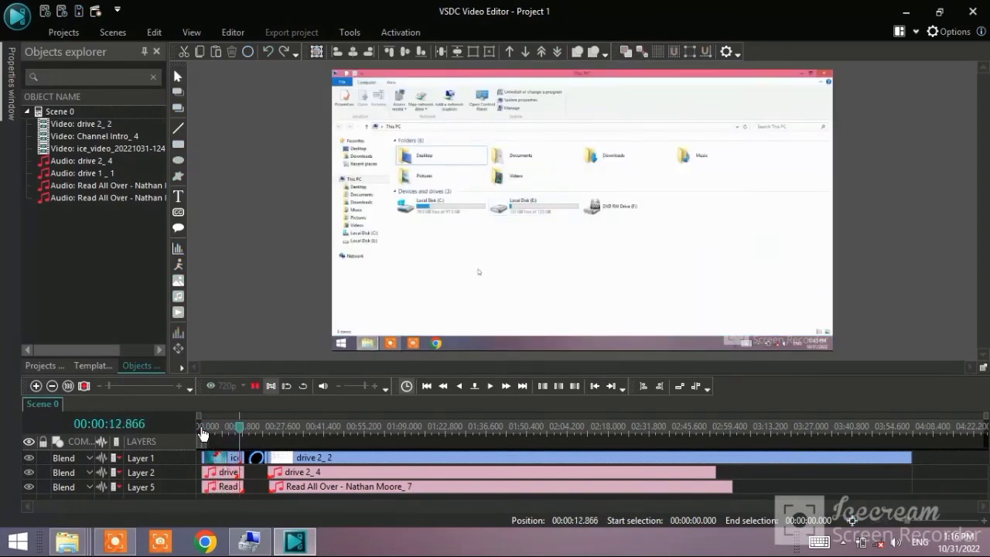
{"action": "left_click", "coordinate": [255, 386]}
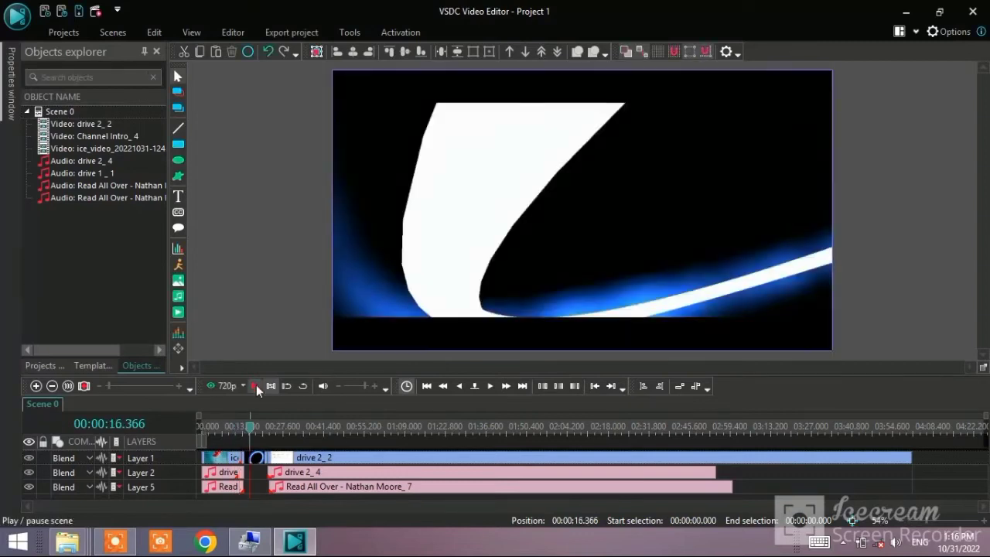
{"action": "left_click_drag", "start_coordinate": [250, 431], "coordinate": [236, 430]}
- Raise the Channel Intro clip's audio volume to about 3 dB in its properties
{"action": "right_click", "coordinate": [250, 461]}
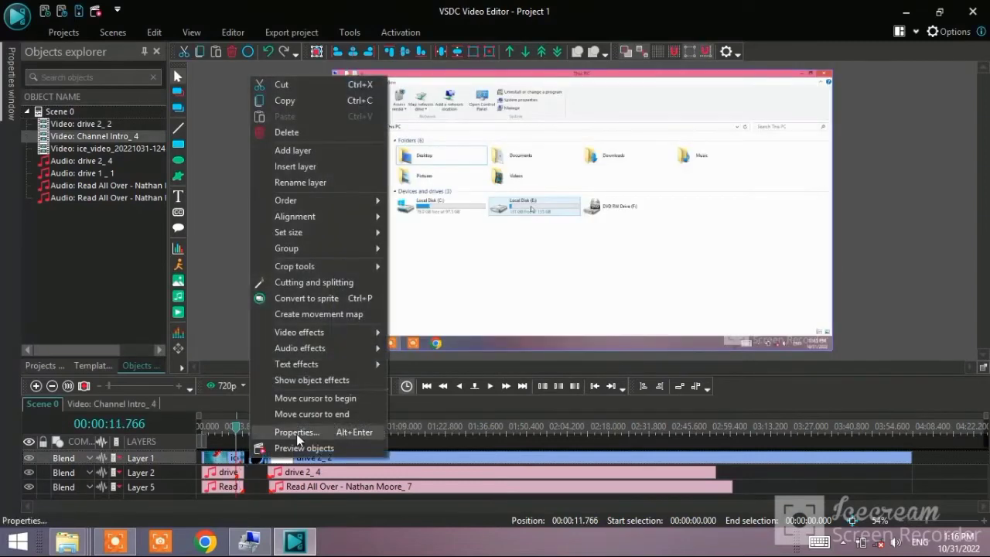
{"action": "left_click", "coordinate": [296, 434]}
{"action": "scroll", "coordinate": [199, 301], "scroll_direction": "down", "scroll_amount": 3}
{"action": "left_click", "coordinate": [149, 427]}
{"action": "left_click", "coordinate": [184, 425]}
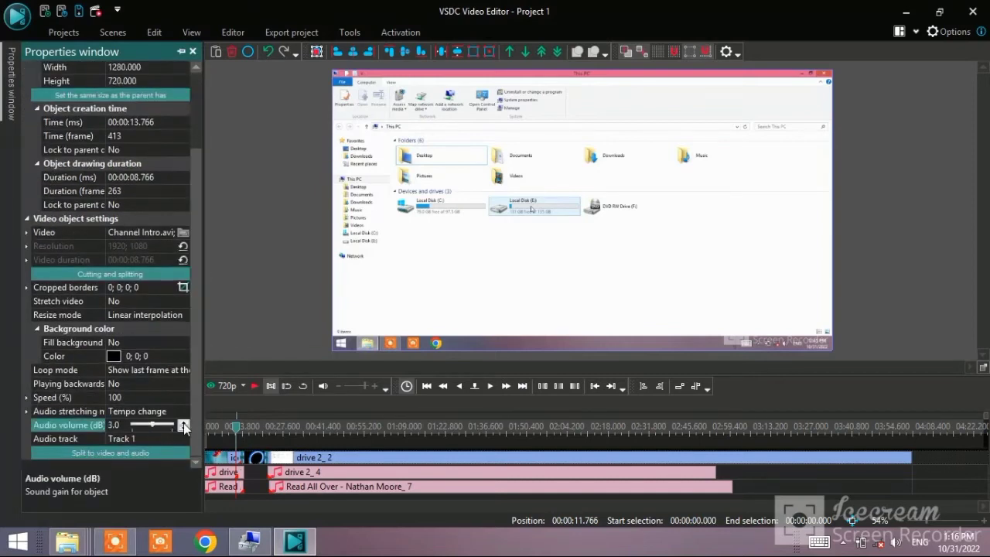
{"action": "left_click", "coordinate": [186, 428]}
{"action": "left_click", "coordinate": [262, 324]}
- Set the drive 1 audio's volume to 11 dB and fine-tune the drive 2 audio's volume
{"action": "left_click", "coordinate": [231, 473]}
{"action": "right_click", "coordinate": [231, 473]}
{"action": "left_click", "coordinate": [276, 443]}
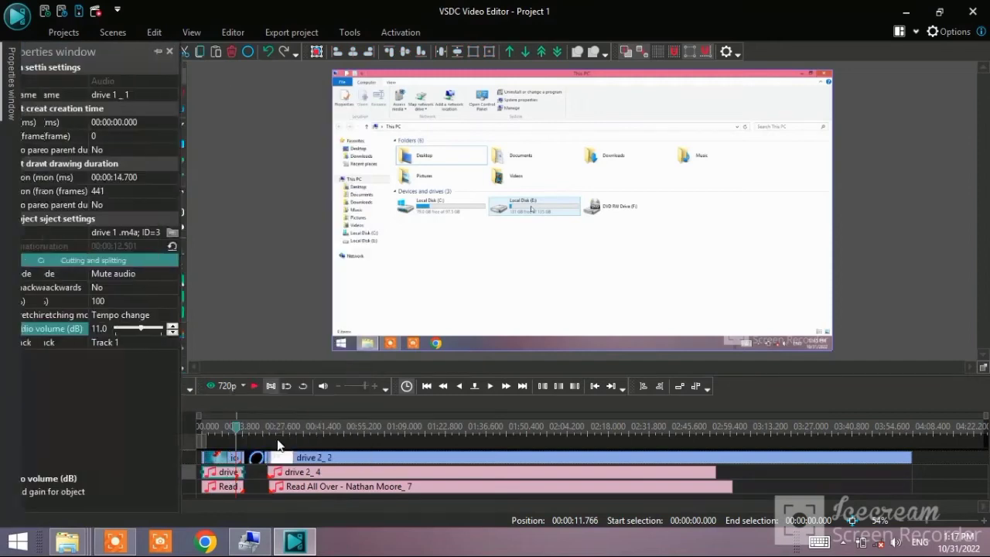
{"action": "left_click", "coordinate": [290, 473]}
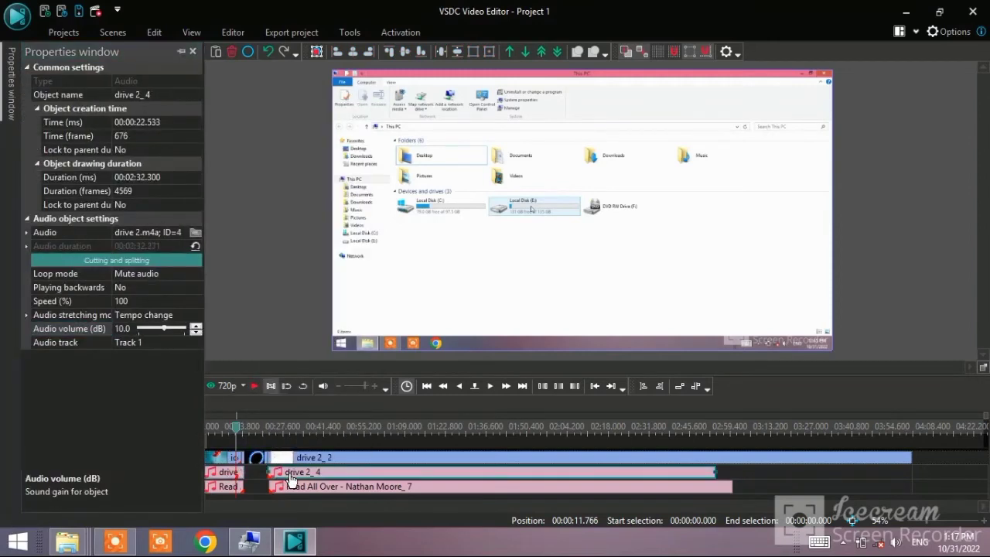
{"action": "right_click", "coordinate": [291, 479]}
{"action": "left_click", "coordinate": [317, 444]}
{"action": "left_click", "coordinate": [195, 334]}
- Adjust the volume of the music section before the Channel Intro to about -8 dB
{"action": "left_click", "coordinate": [230, 486]}
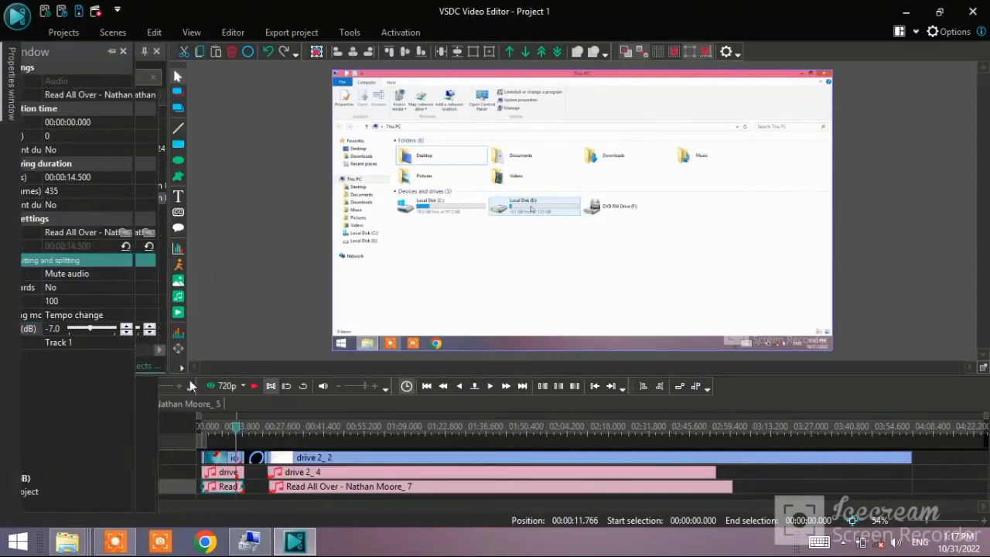
{"action": "right_click", "coordinate": [226, 486]}
{"action": "left_click", "coordinate": [243, 456]}
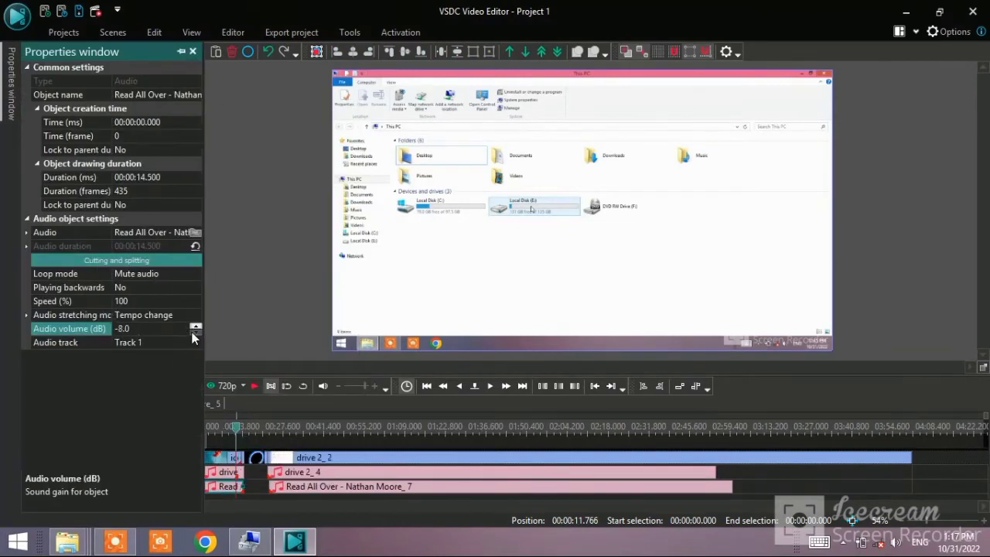
{"action": "left_click", "coordinate": [196, 325]}
{"action": "left_click", "coordinate": [196, 325]}
- Set the volume of the music section after the Channel Intro to -9 dB
{"action": "left_click", "coordinate": [293, 487]}
{"action": "right_click", "coordinate": [294, 487]}
{"action": "left_click", "coordinate": [327, 461]}
{"action": "left_click", "coordinate": [195, 328]}
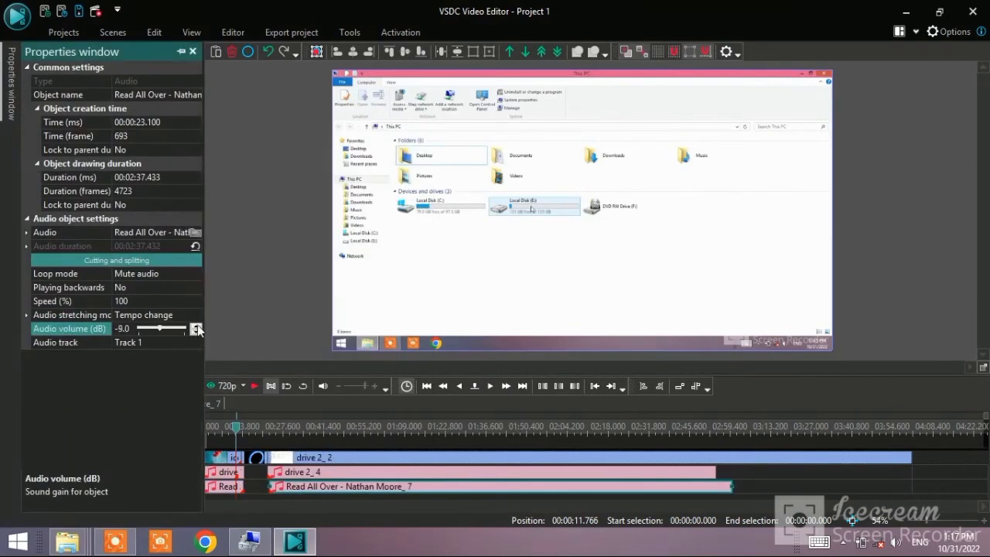
{"action": "left_click", "coordinate": [247, 325]}
- Play the project from the start to check the balance, and replay the drive 2 video around 00:01:52 to find the loading wait
{"action": "left_click_drag", "start_coordinate": [236, 428], "coordinate": [204, 436]}
{"action": "key", "text": "space"}
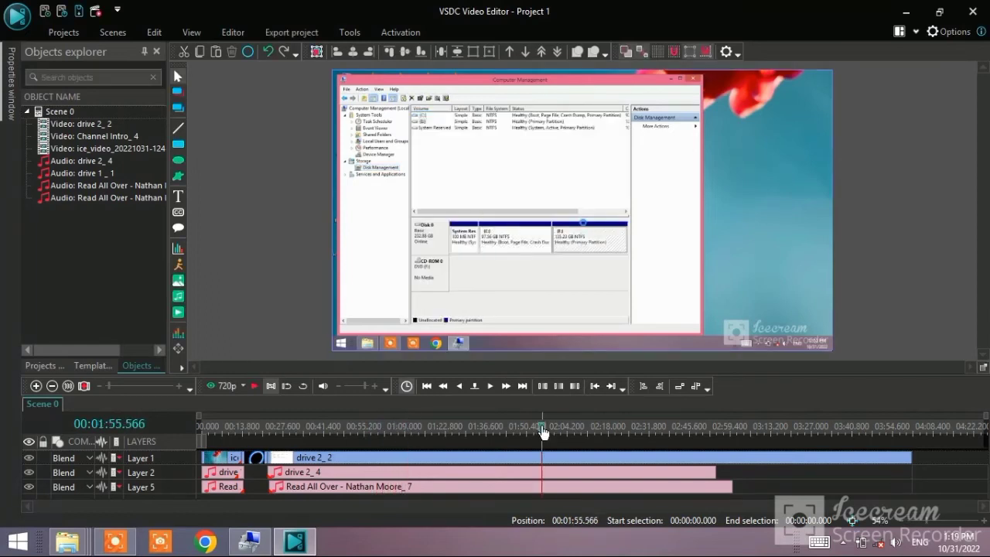
{"action": "left_click", "coordinate": [254, 386]}
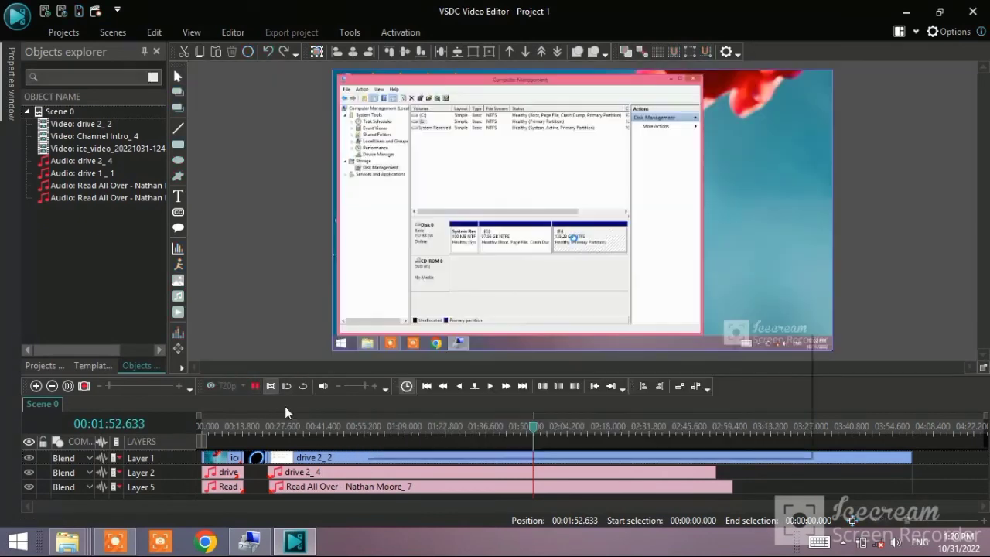
{"action": "left_click", "coordinate": [255, 386]}
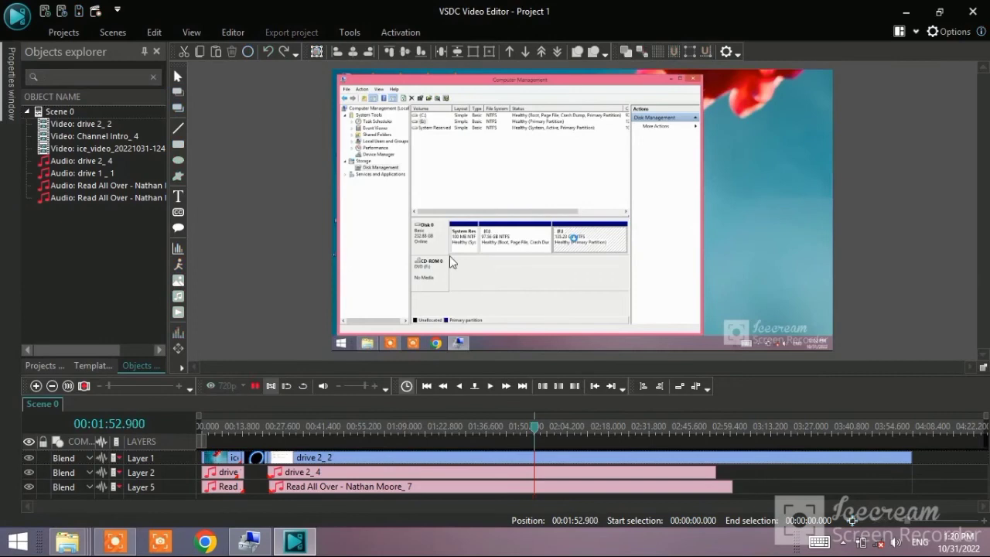
- Split the drive 2 video at 00:01:52.866, during the loading wait in Disk Management
{"action": "left_click_drag", "start_coordinate": [540, 431], "coordinate": [536, 432]}
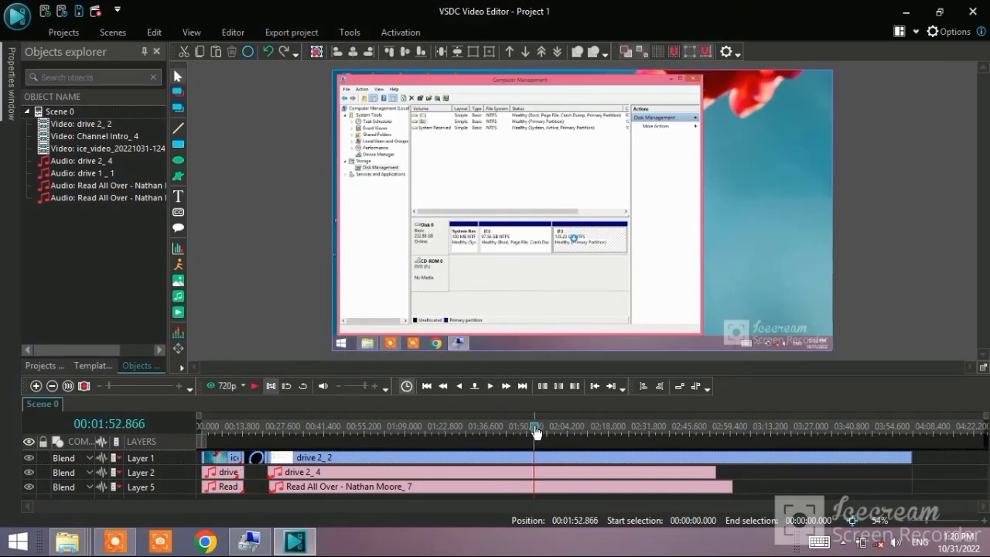
{"action": "left_click", "coordinate": [547, 460]}
{"action": "left_click", "coordinate": [243, 33]}
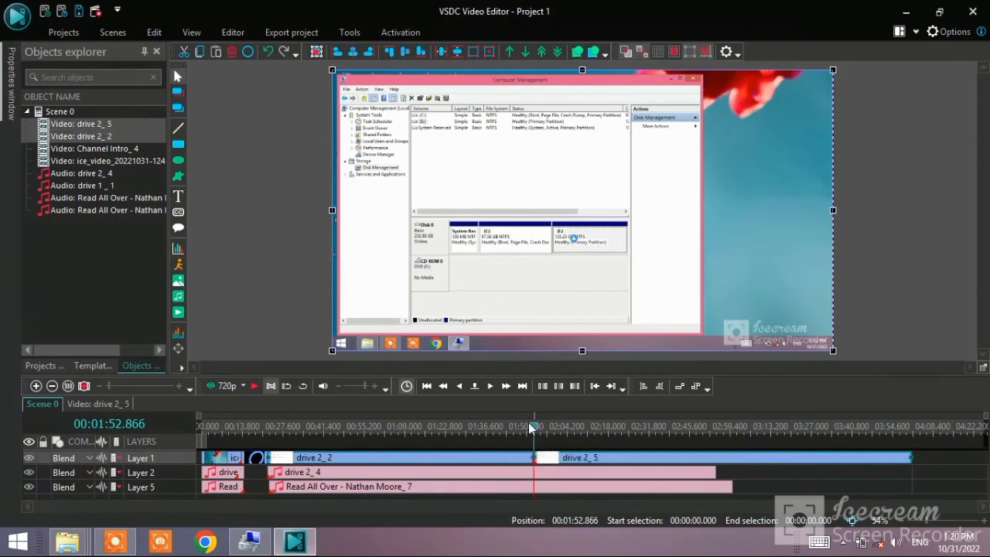
- Split the drive 2 video again at 00:02:35.633, where the unallocated partition appears, and delete the section between the two cuts
{"action": "key", "text": "space"}
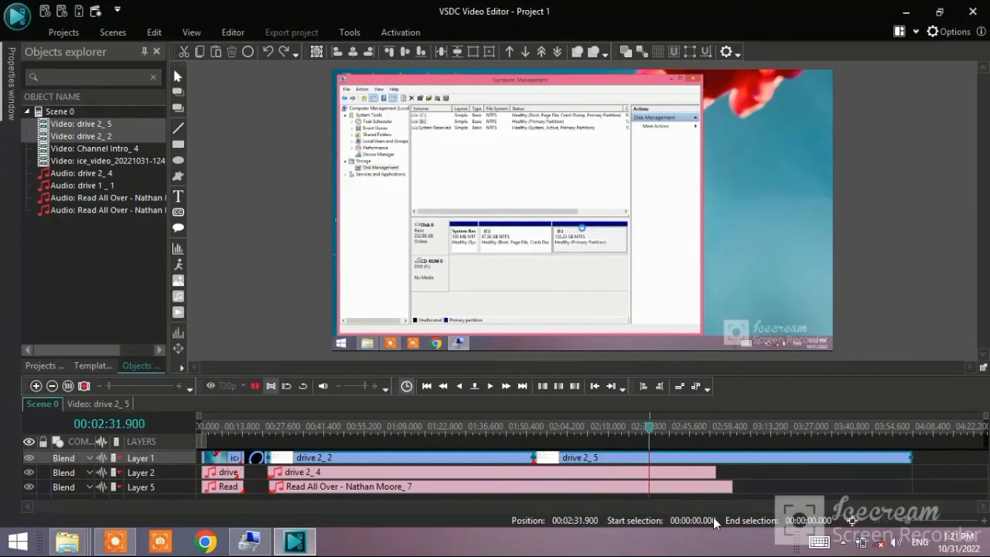
{"action": "left_click", "coordinate": [658, 454]}
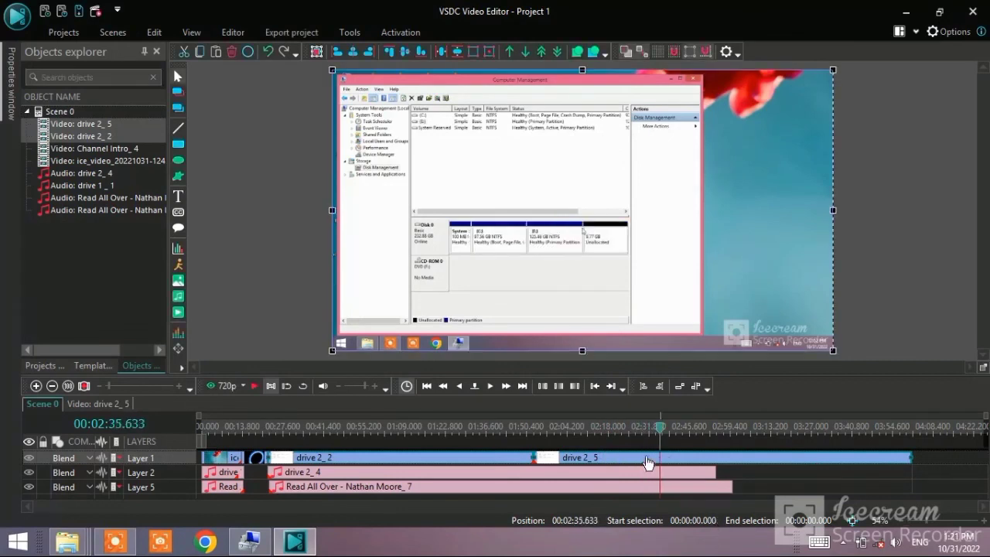
{"action": "left_click", "coordinate": [233, 32]}
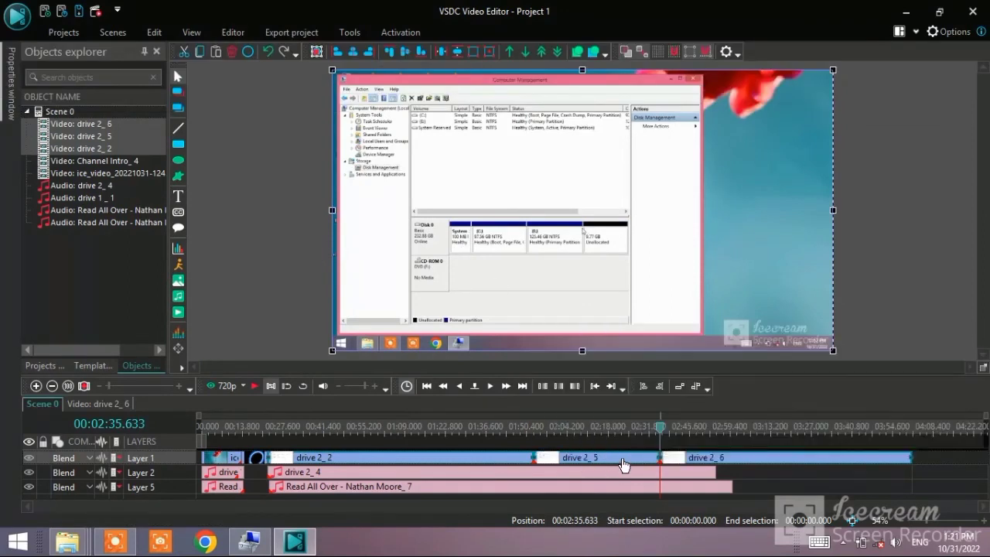
{"action": "key", "text": "ctrl+k"}
{"action": "left_click", "coordinate": [619, 464]}
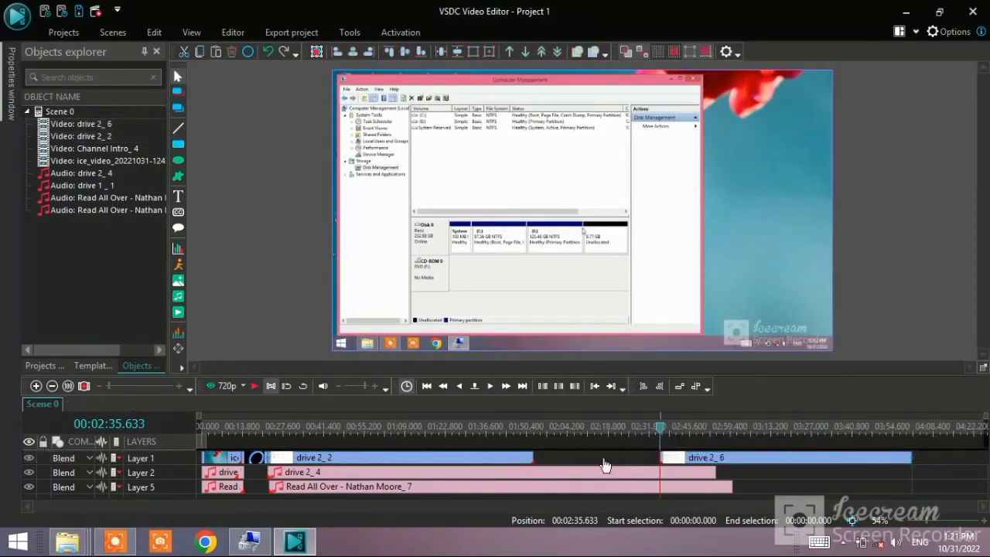